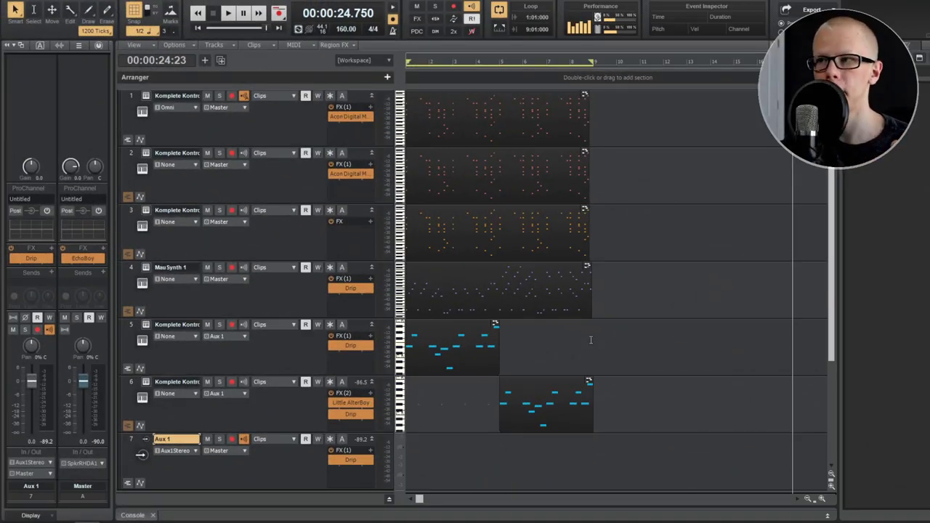
Select every clip in the project with Ctrl+A.
key(ctrl+a)
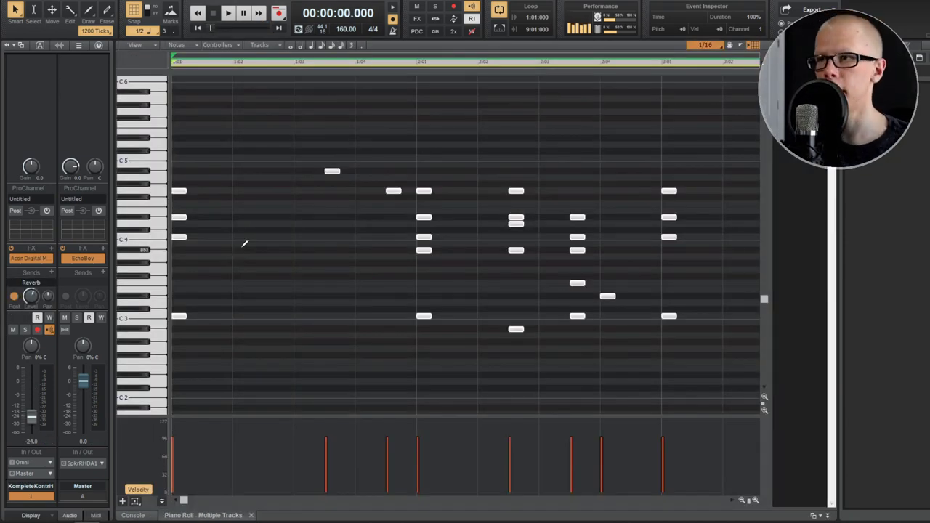
Shift all notes up and back down a semitone, then an octave, and select one note.
key(shift+Up)
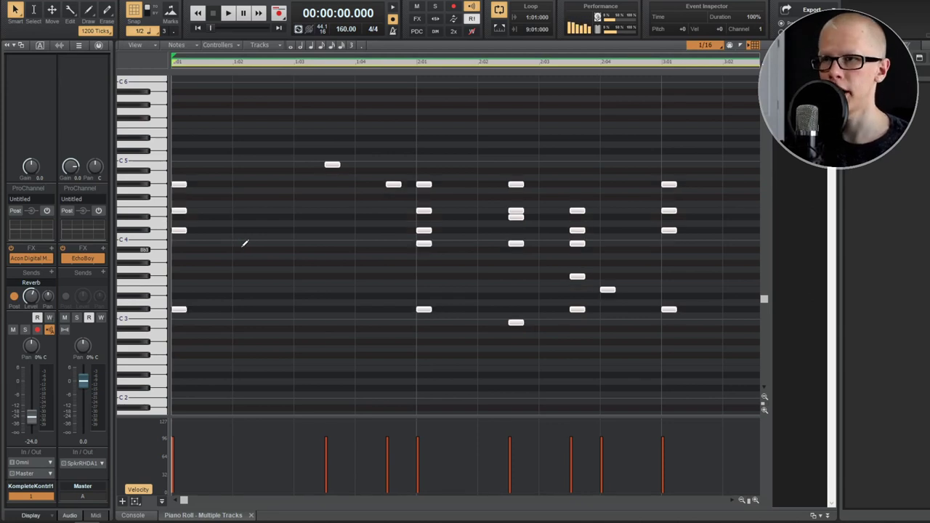
key(shift+Down)
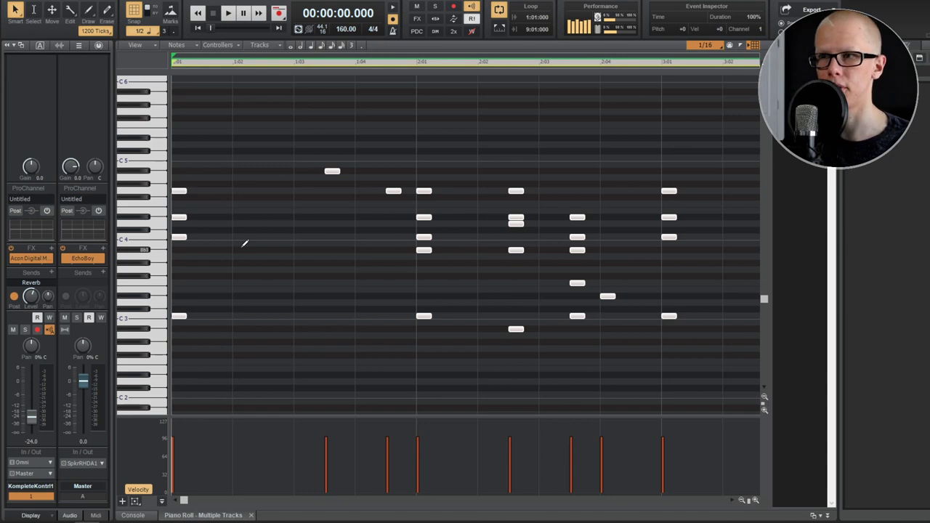
key(ctrl+shift+Up)
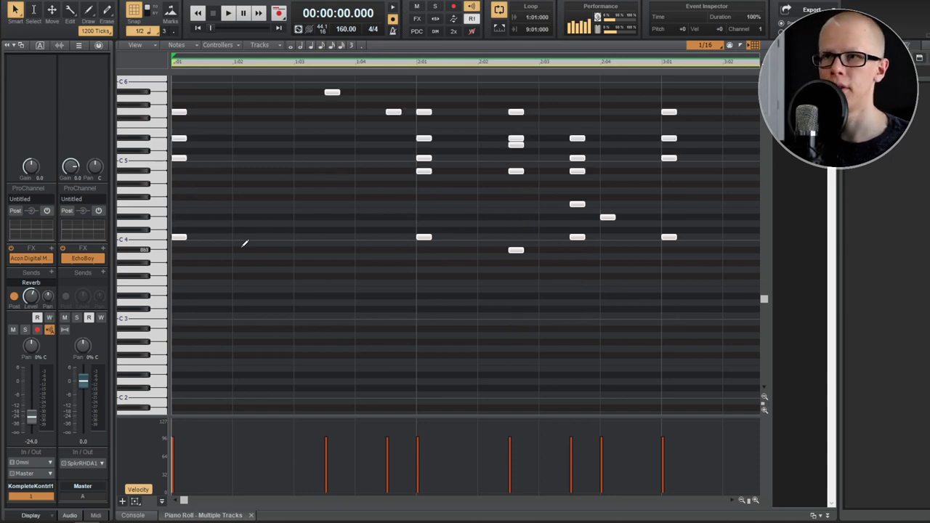
key(ctrl+shift+Down)
key(ctrl+shift+Down)
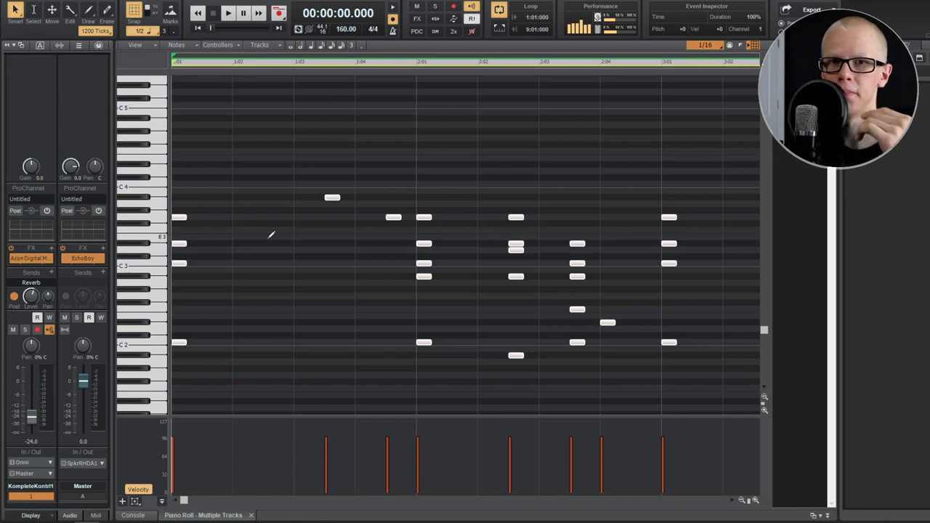
click(332, 197)
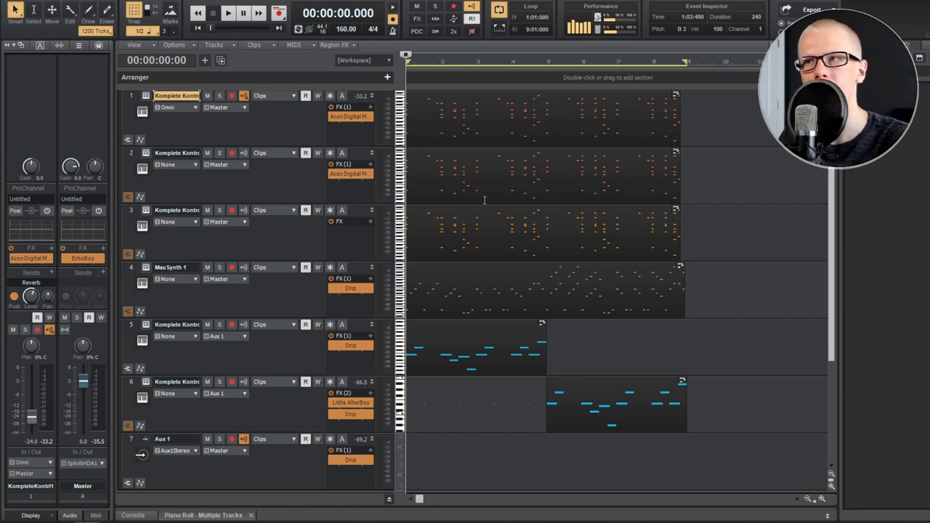
click(91, 2)
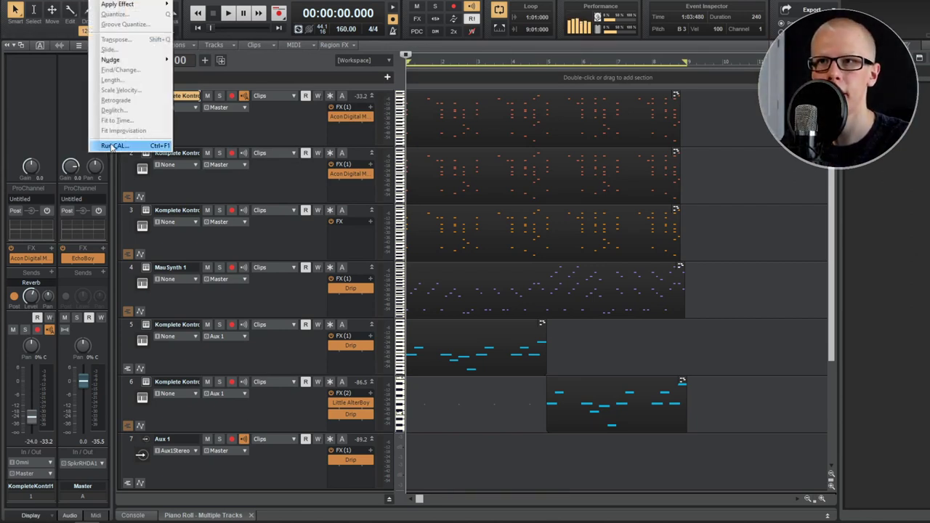
click(114, 145)
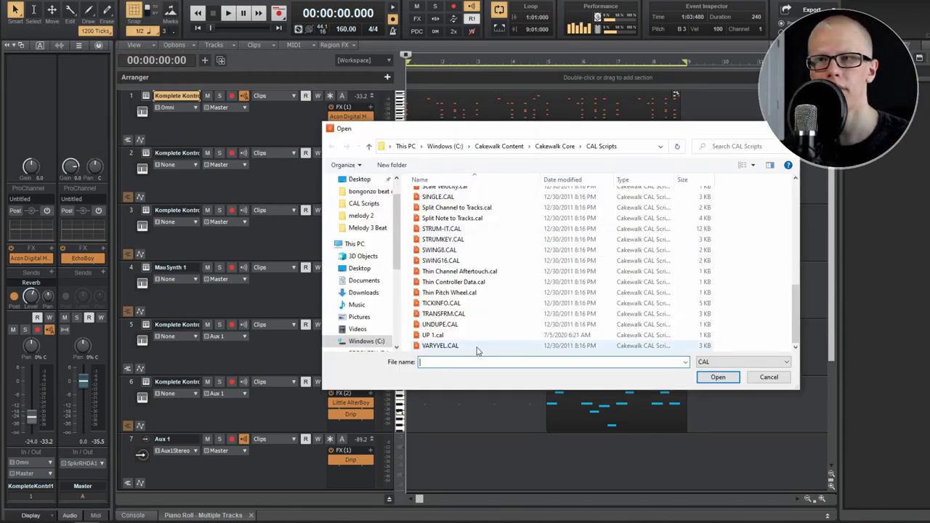
scroll(478, 352, up, 6)
scroll(477, 305, up, 2)
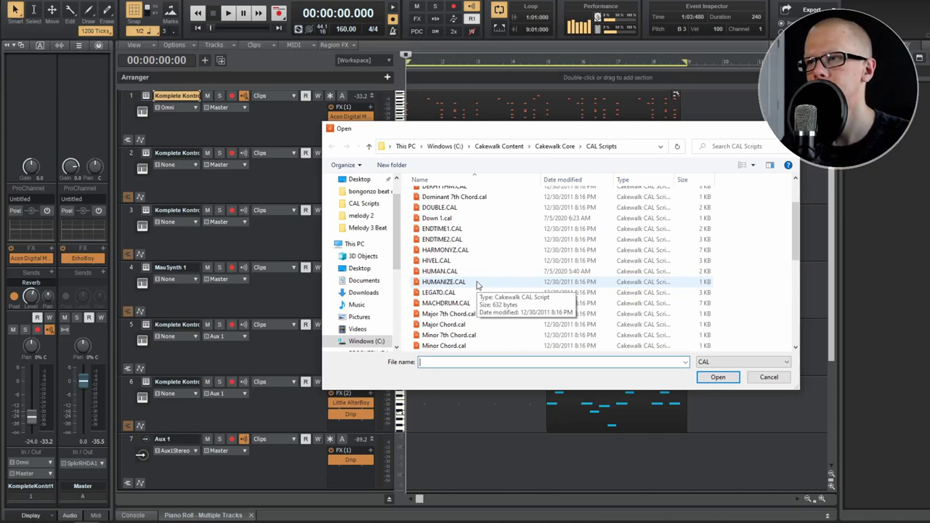
click(764, 377)
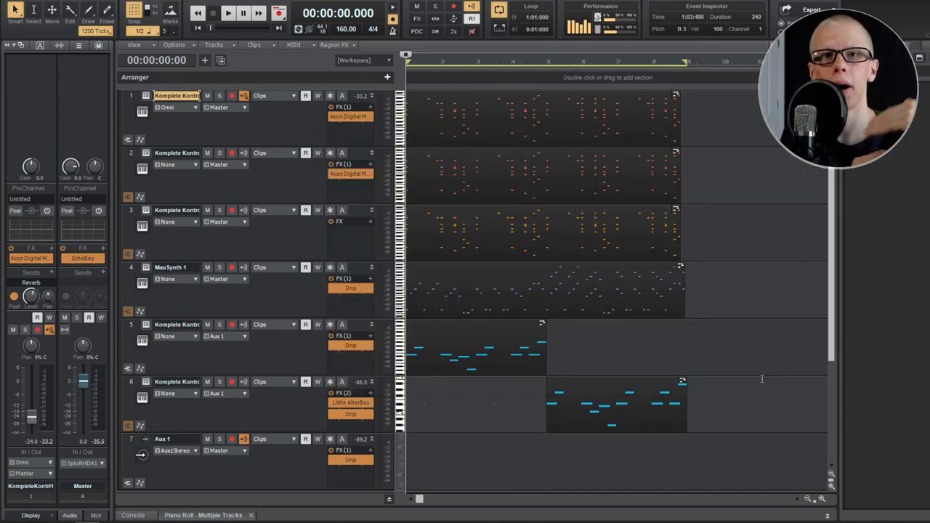
click(318, 361)
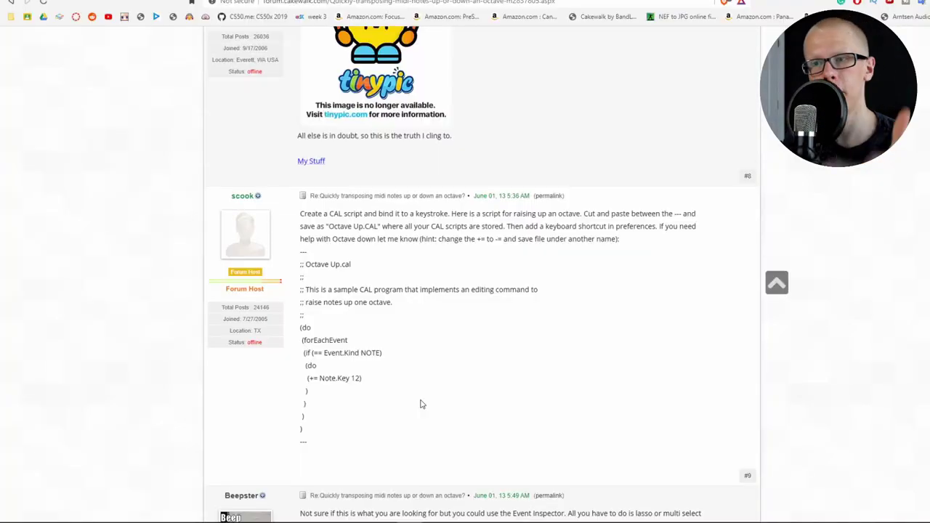
drag(310, 434, 300, 270)
click(343, 320)
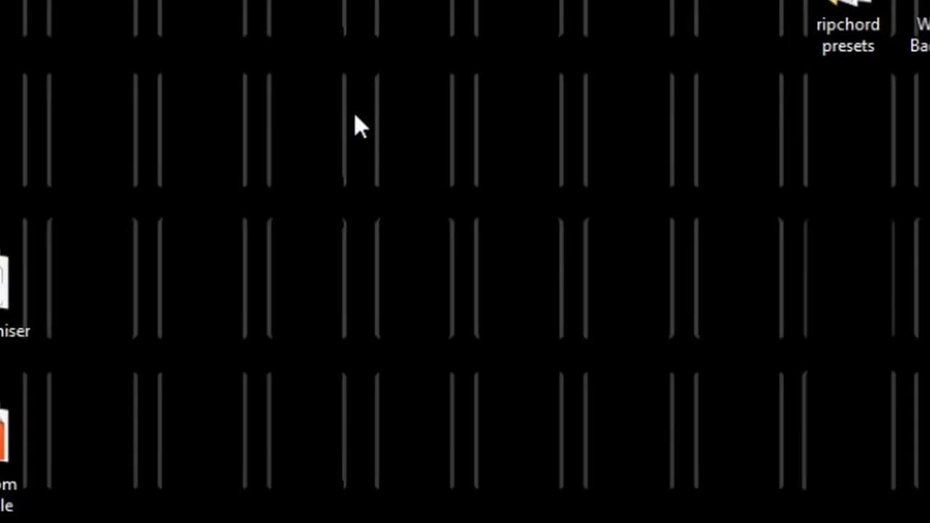
Create a new text document on the desktop.
right_click(361, 127)
mouse_move(428, 325)
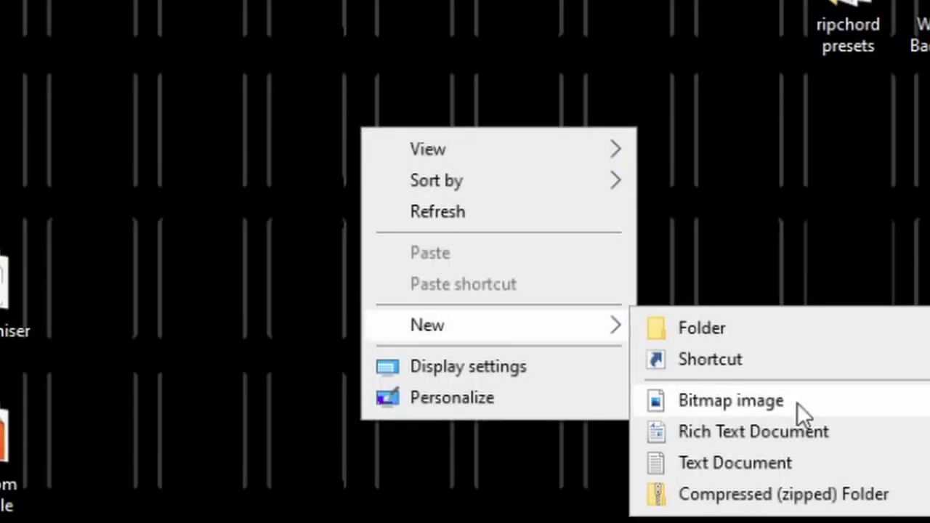
click(752, 468)
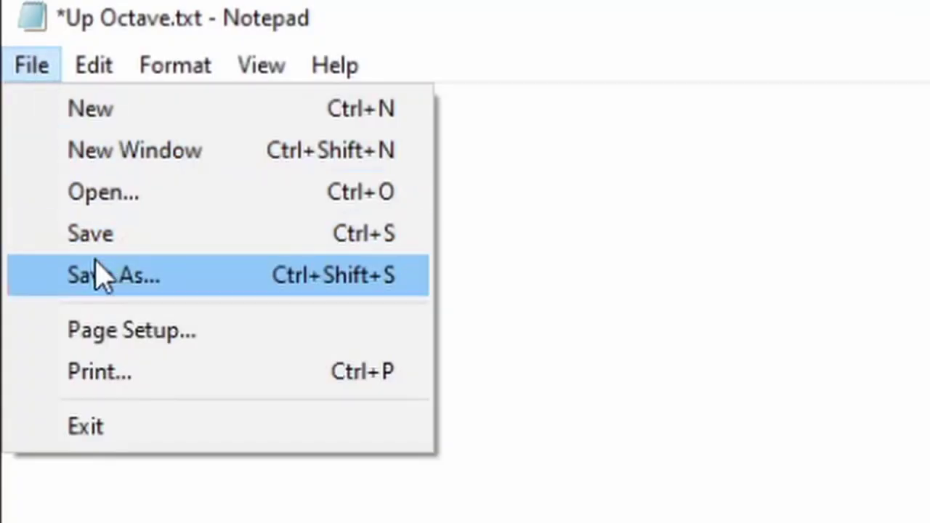
Save it as All Files, replacing the .txt extension to make Up Octave.cal.
click(98, 271)
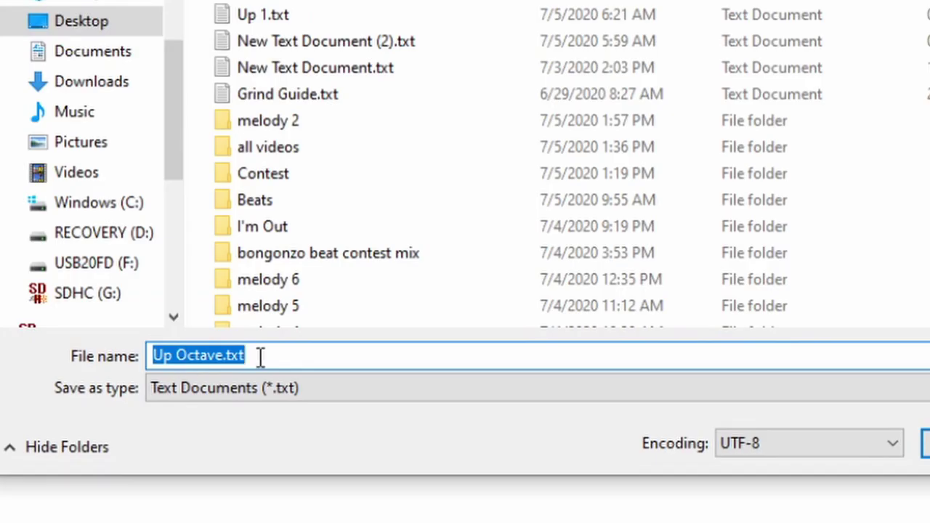
click(263, 388)
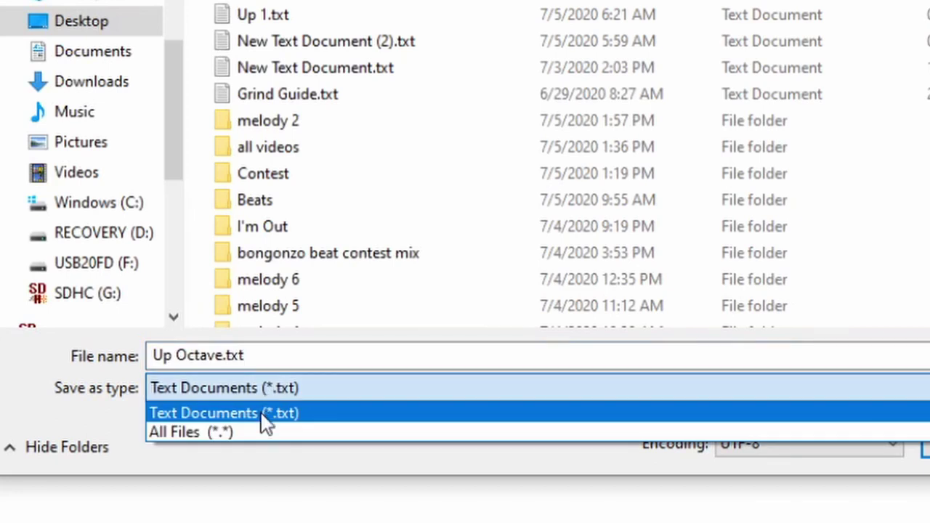
click(264, 432)
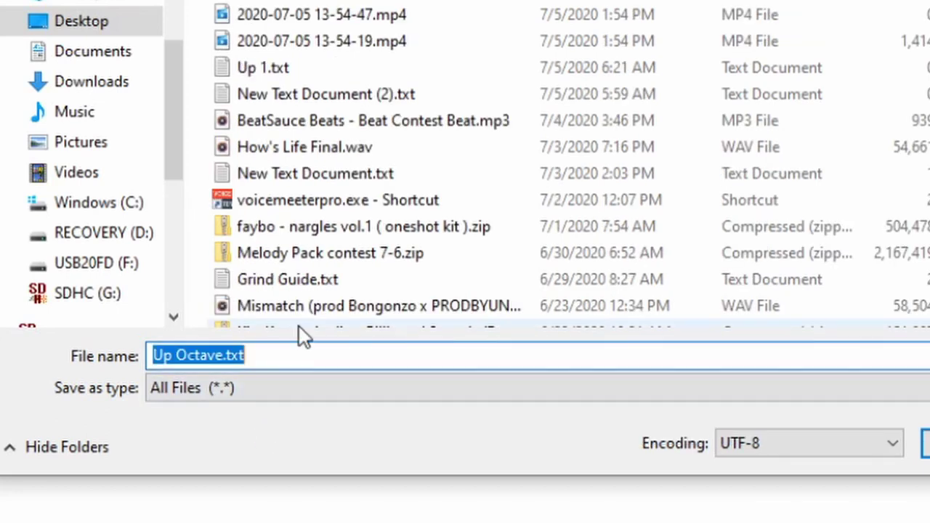
key(End)
key(BackSpace)
key(BackSpace)
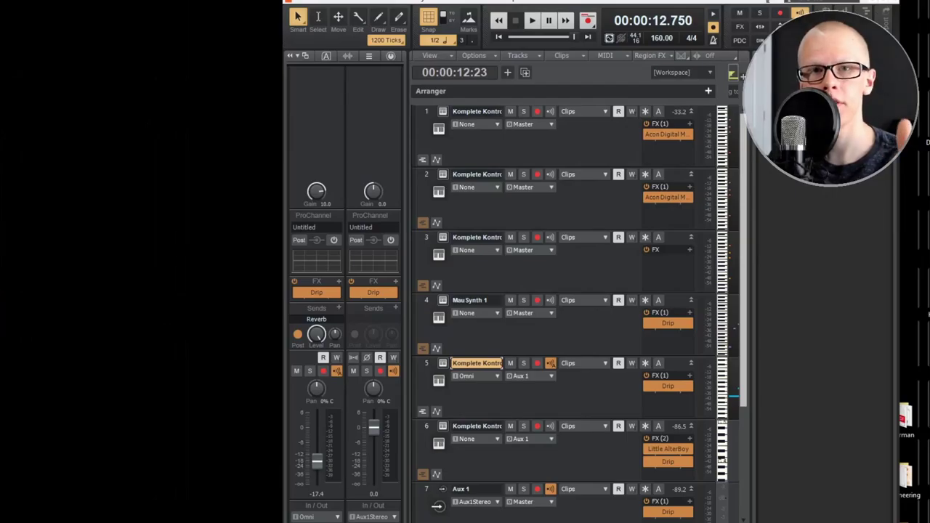
Run Process > Run CAL and select the CAL Scripts folder path in the address bar.
click(396, 3)
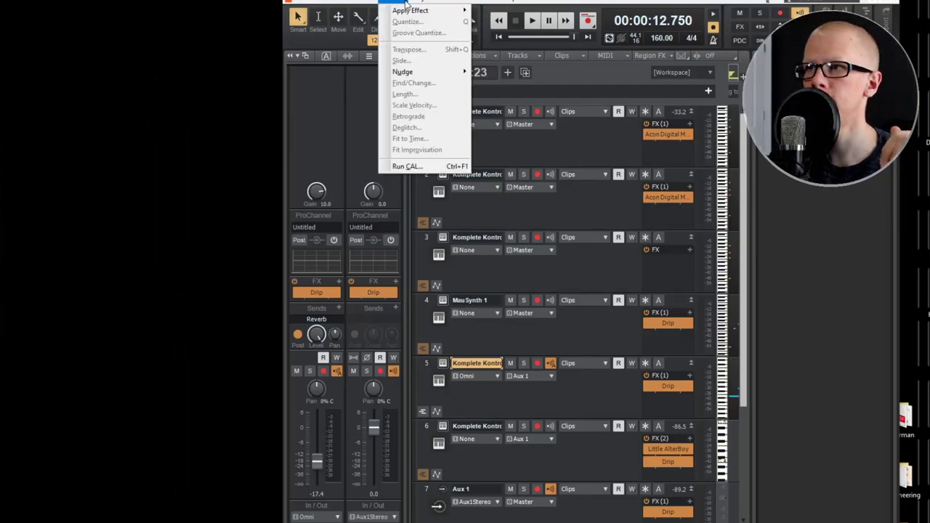
click(418, 168)
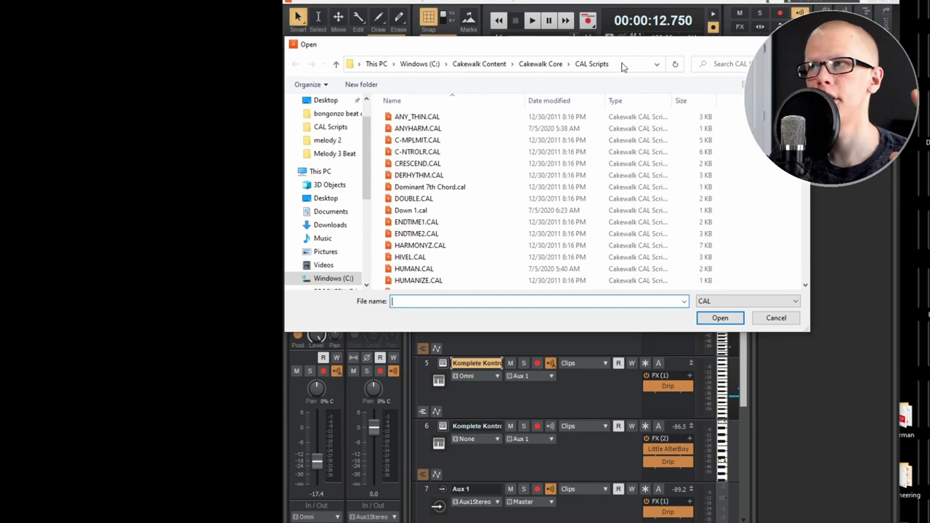
click(621, 64)
key(ctrl+c)
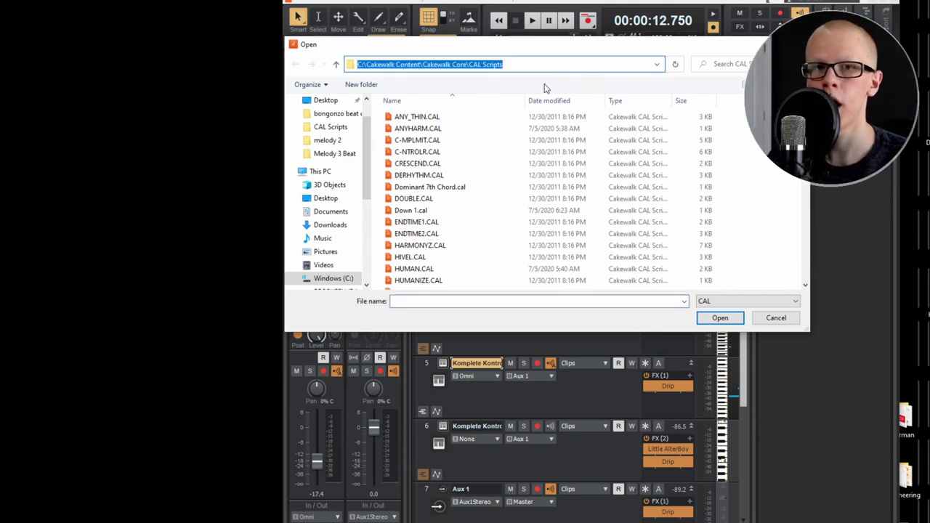
Open a File Explorer window at the pasted CAL Scripts folder path.
key(super+e)
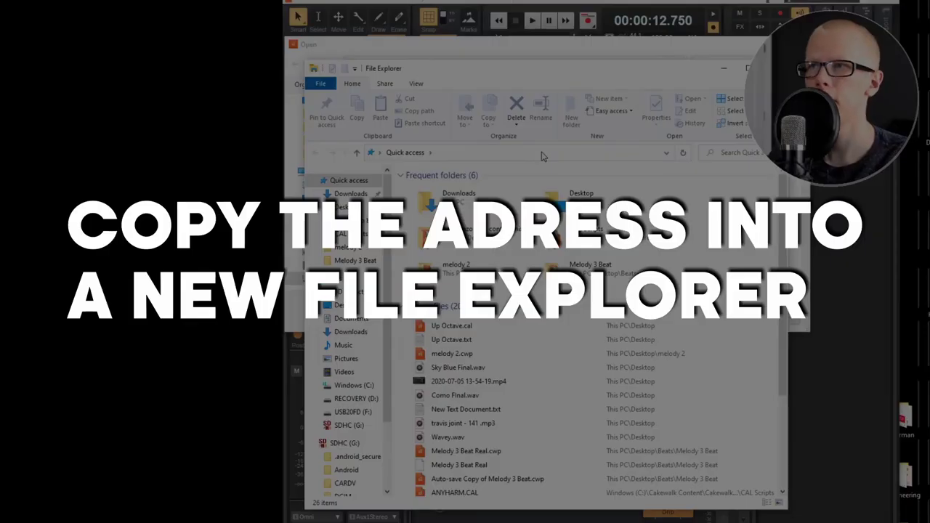
click(542, 153)
key(ctrl+v)
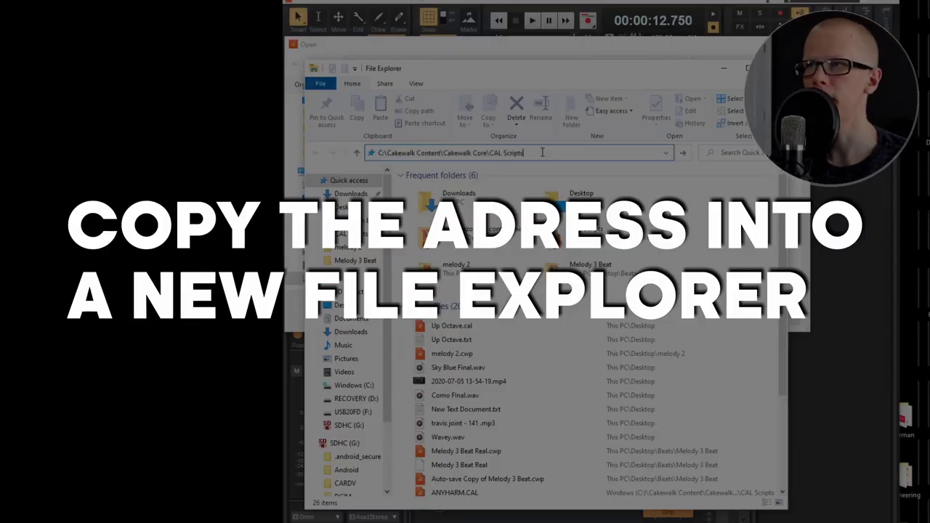
key(ctrl+a)
key(Return)
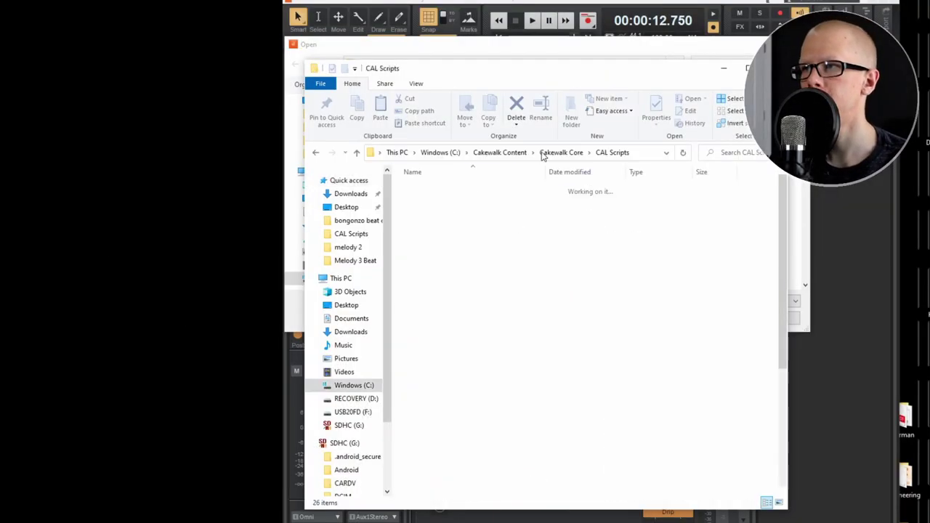
Drag Up Octave.cal from the desktop into the CAL Scripts folder.
drag(536, 69, 540, 38)
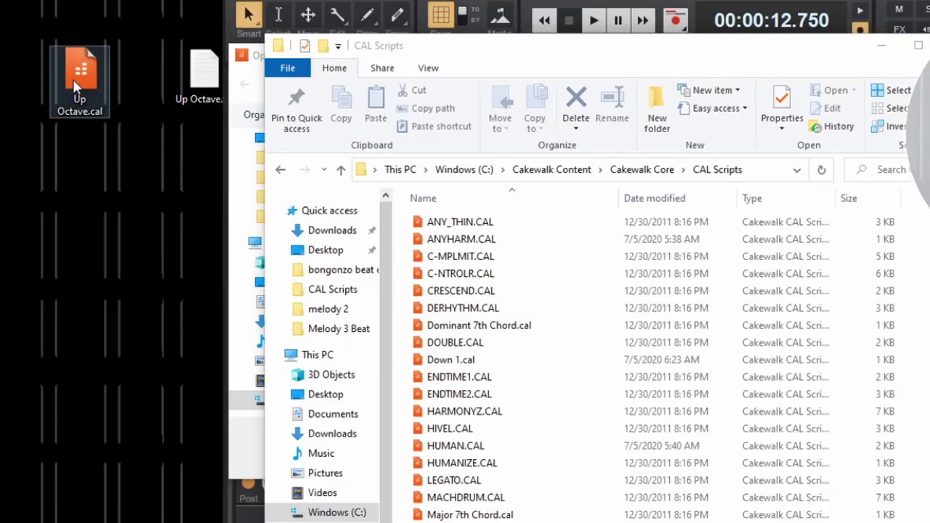
drag(178, 60, 533, 232)
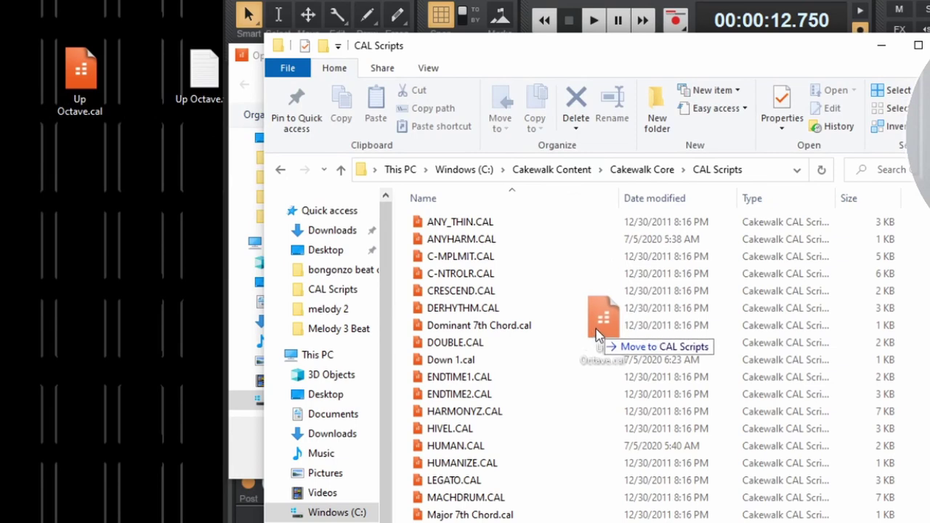
drag(597, 336, 599, 332)
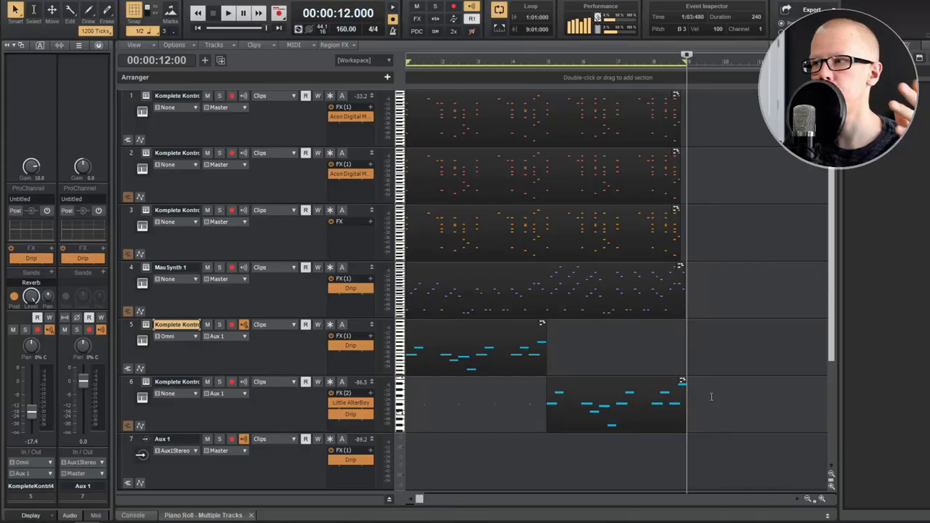
Run the Down 1.cal script on all selected clips, then open Preferences.
drag(739, 449, 405, 90)
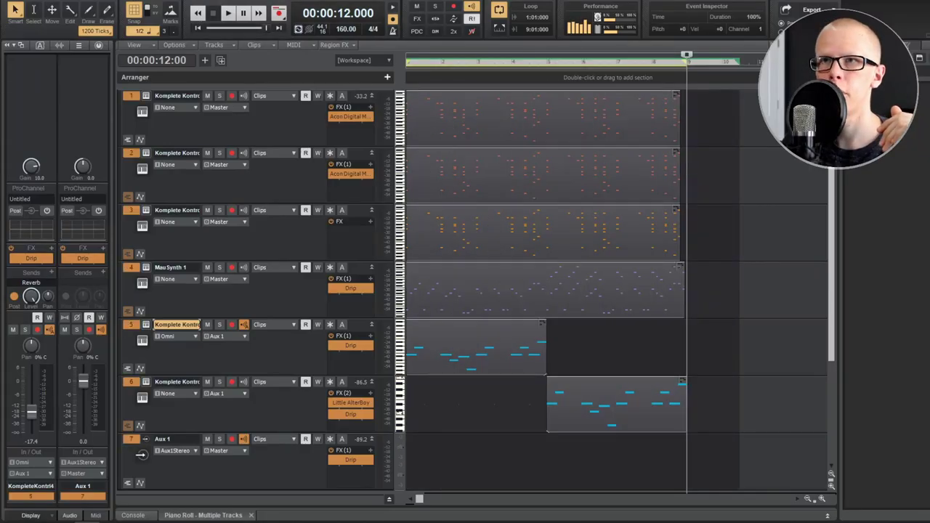
click(105, 1)
click(114, 145)
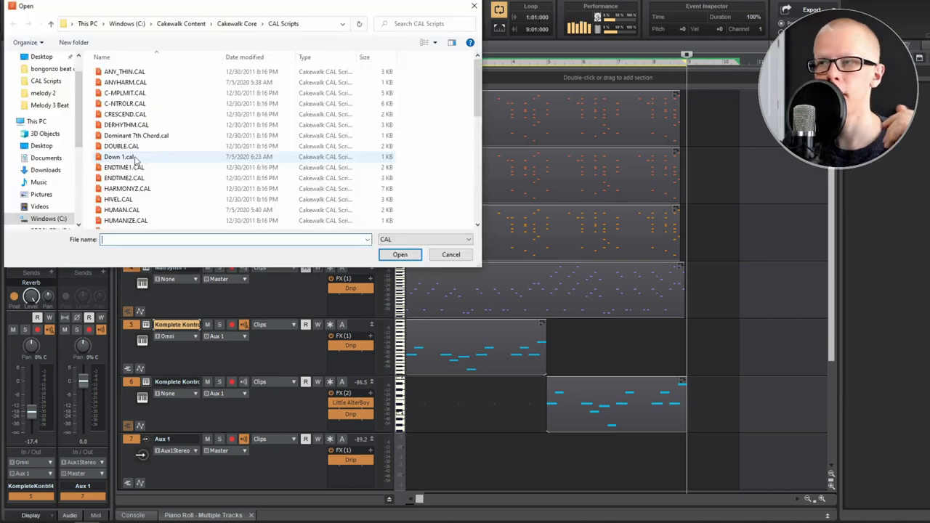
click(134, 157)
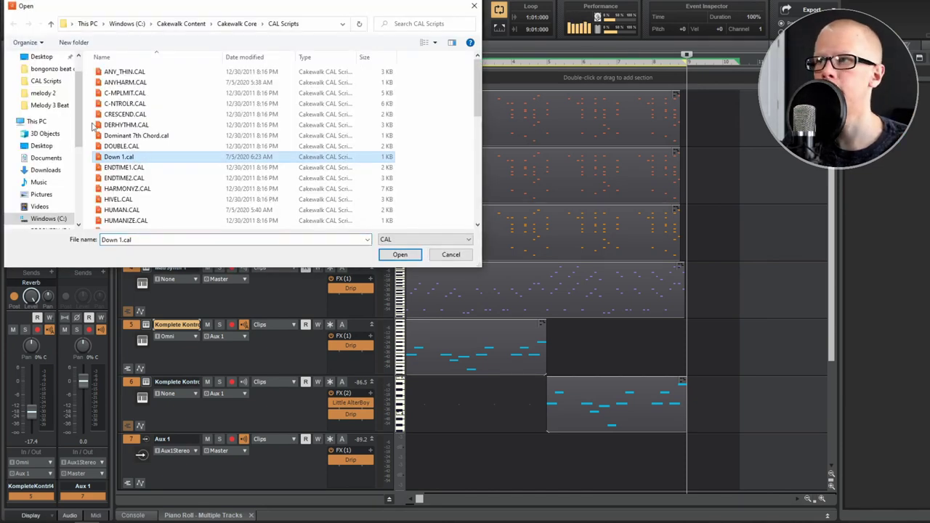
key(Return)
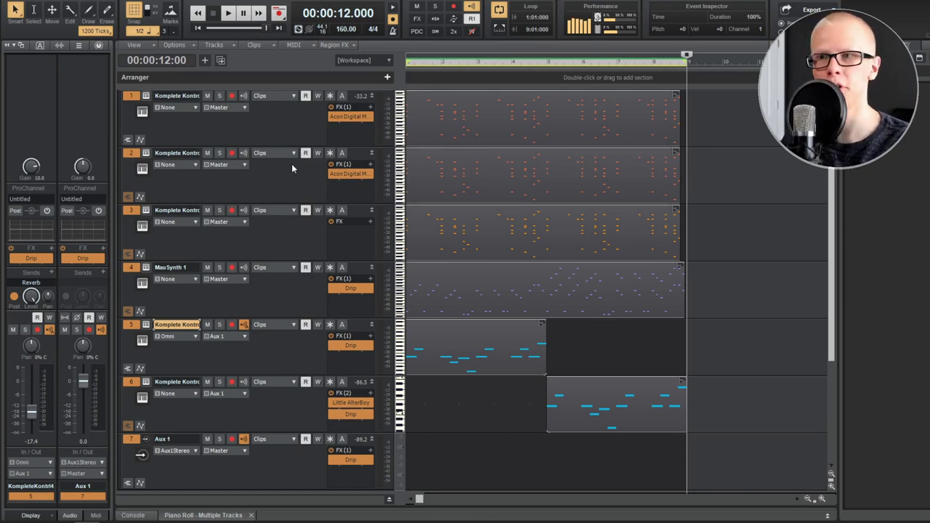
key(p)
scroll(407, 291, down, 3)
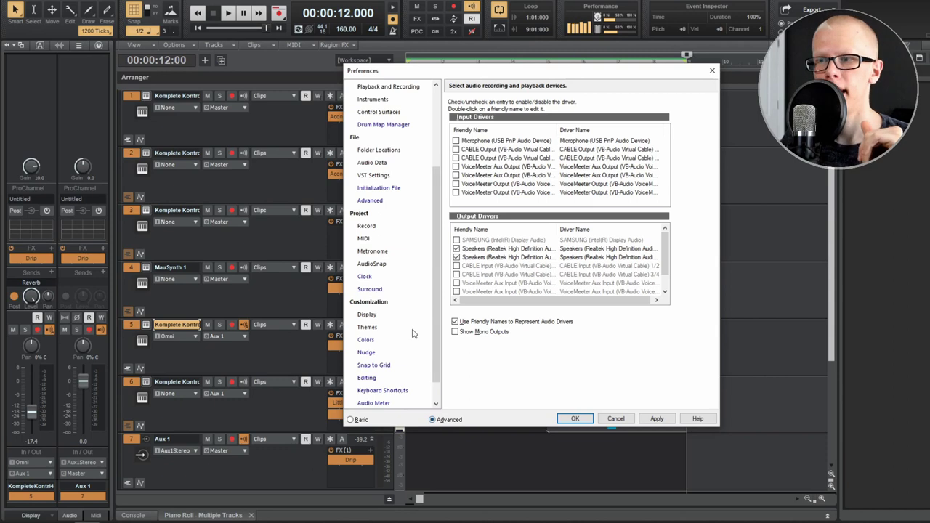
Bind the UP 1.CAL script to the Shift+Up shortcut.
scroll(401, 377, down, 1)
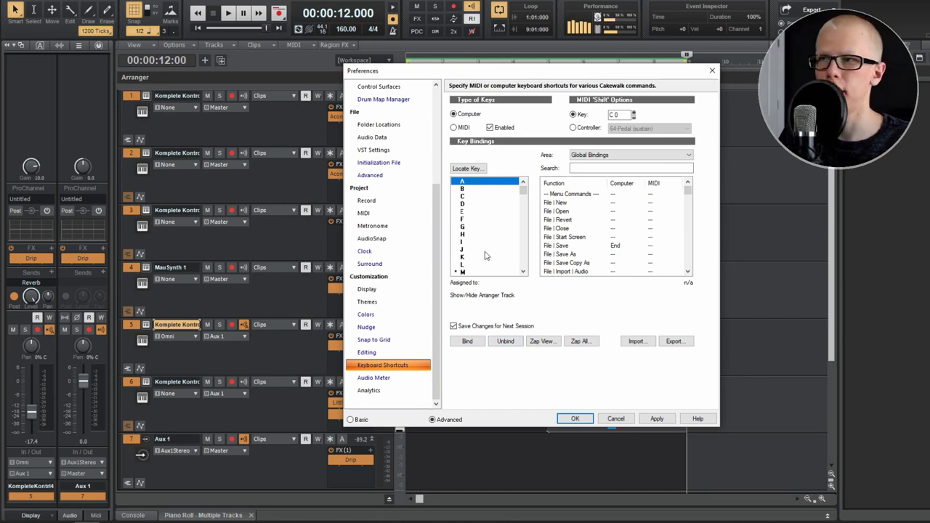
click(468, 169)
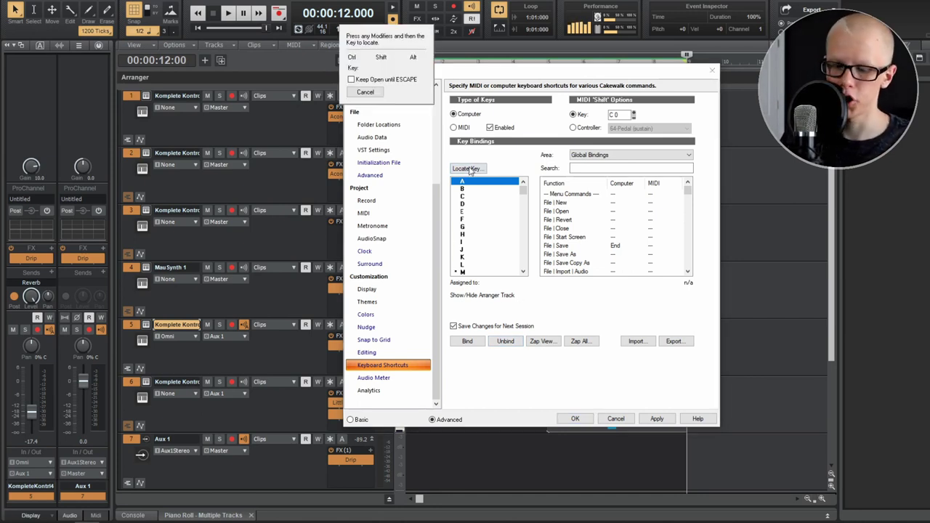
key(shift+Up)
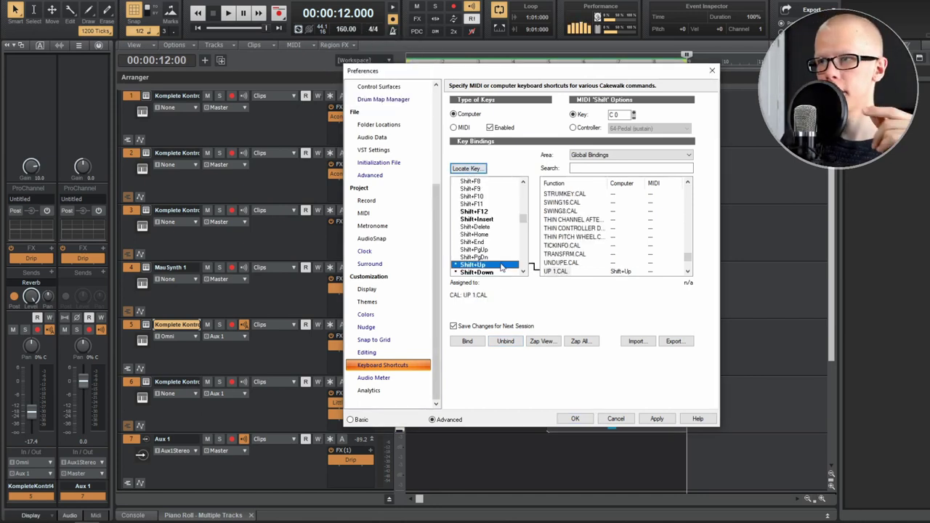
scroll(498, 268, down, 1)
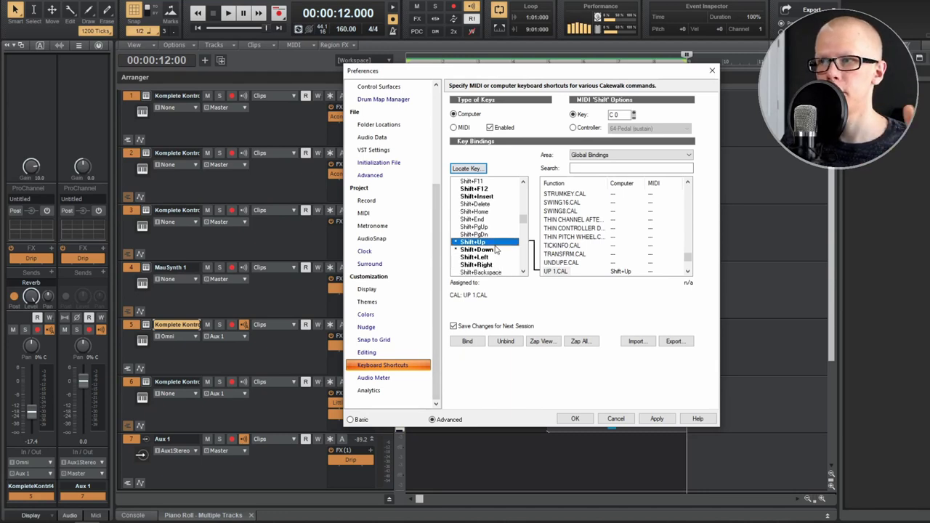
scroll(597, 265, down, 1)
click(595, 169)
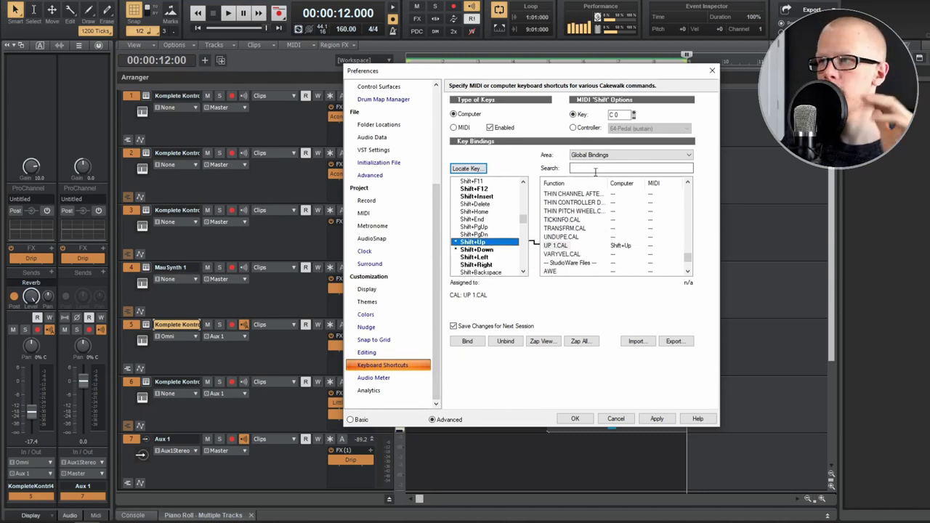
text(Up 1)
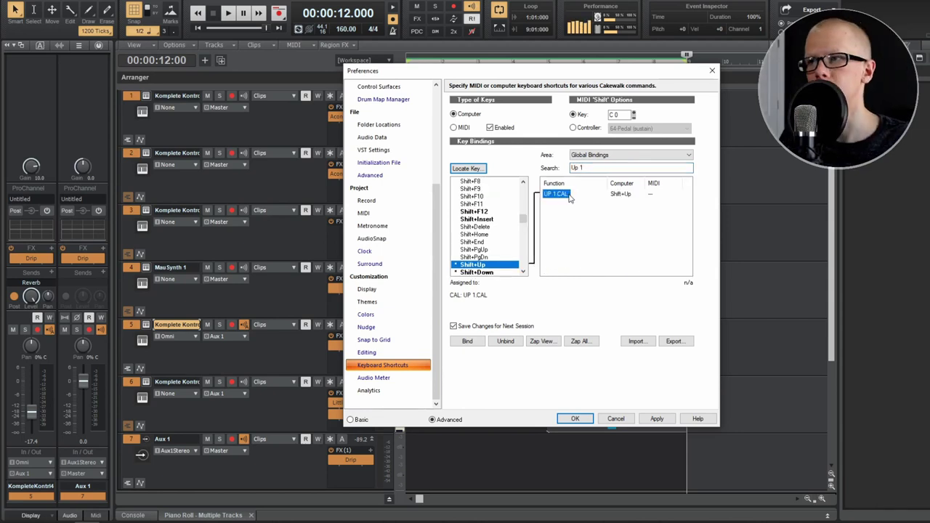
scroll(491, 229, down, 1)
click(487, 220)
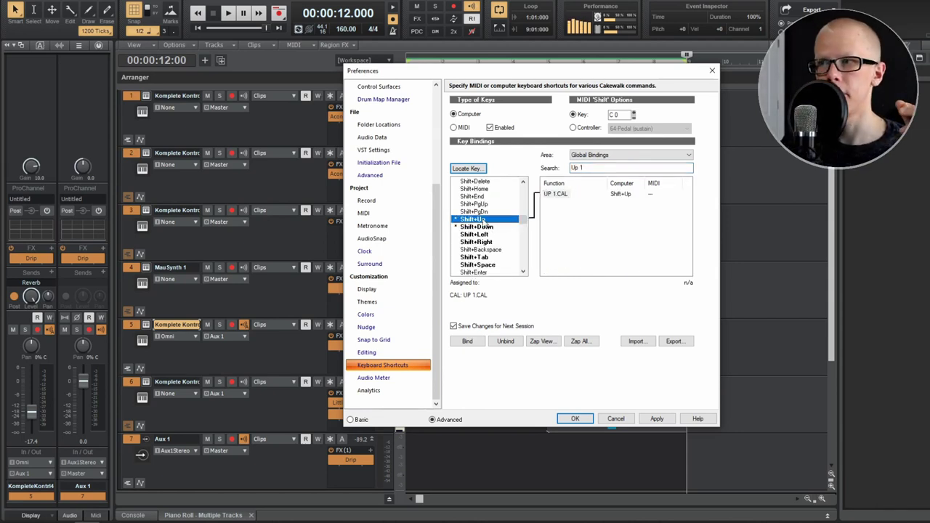
click(556, 194)
click(468, 340)
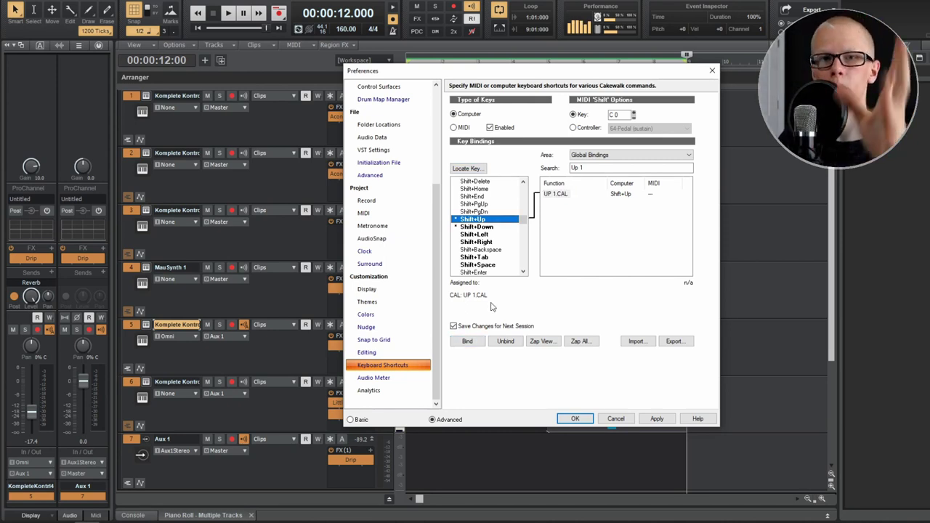
Bind DOWN 1.CAL to Shift+Down, confirm Preferences, and set the Now time to measure 10.
click(467, 169)
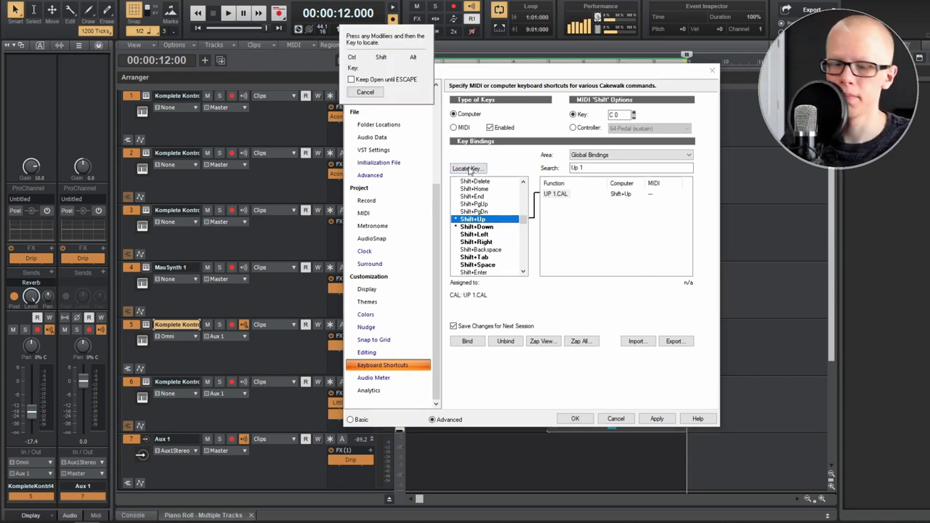
key(shift+Down)
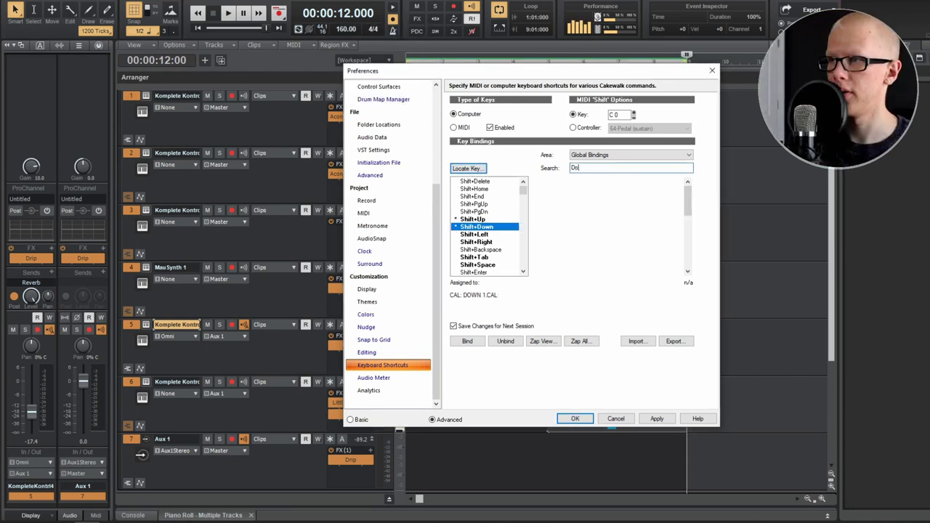
text(Down 1)
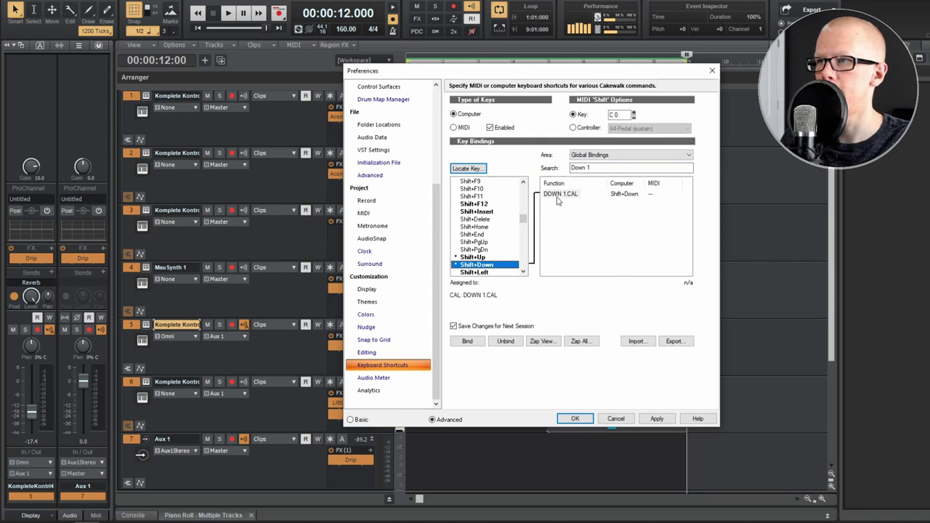
click(469, 341)
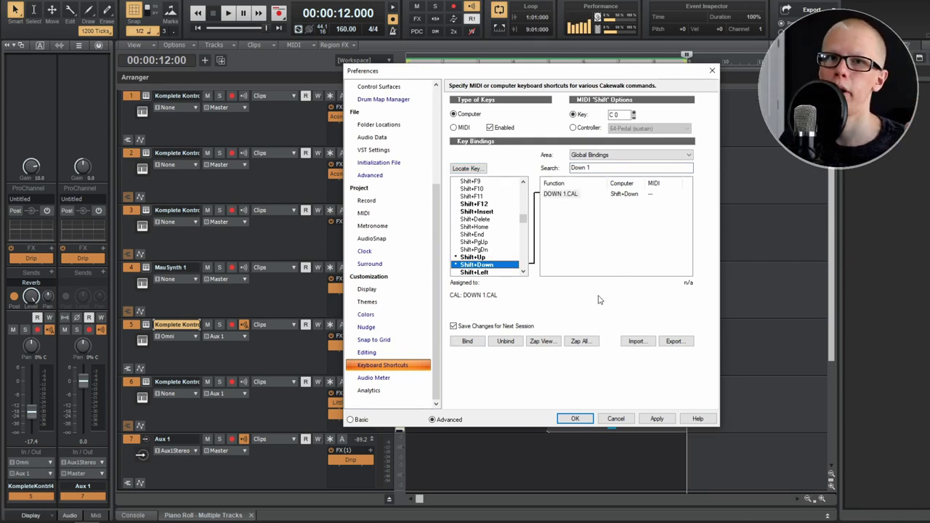
key(Return)
click(718, 283)
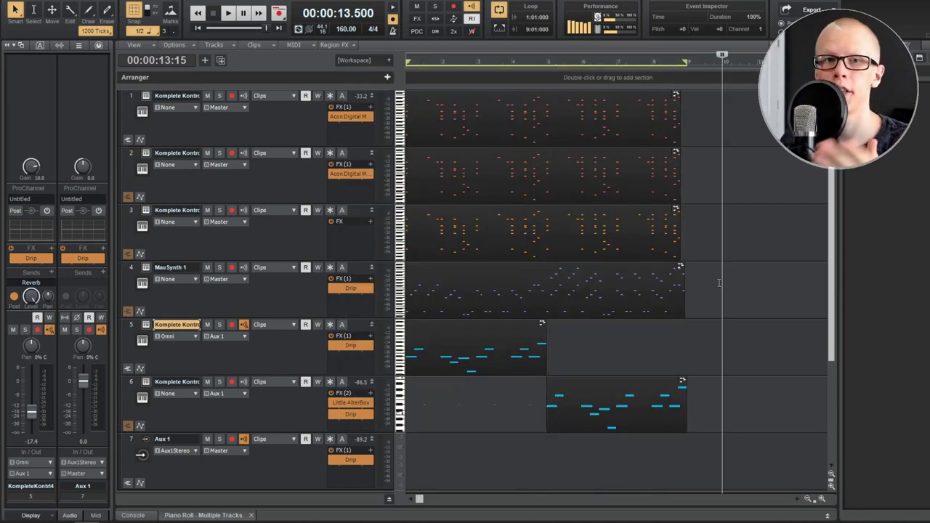
Select all clips, inspect a group of notes in the Piano Roll, and reposition the Now time.
click(759, 341)
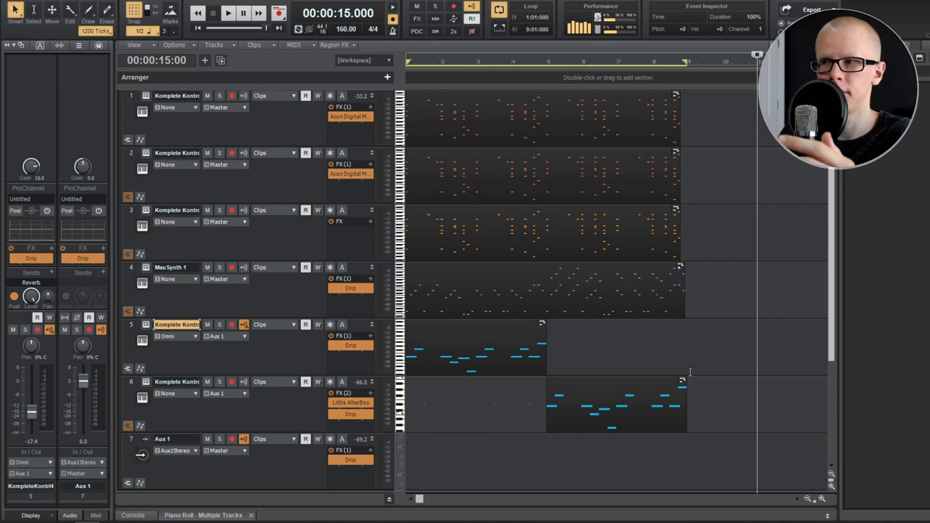
key(ctrl+a)
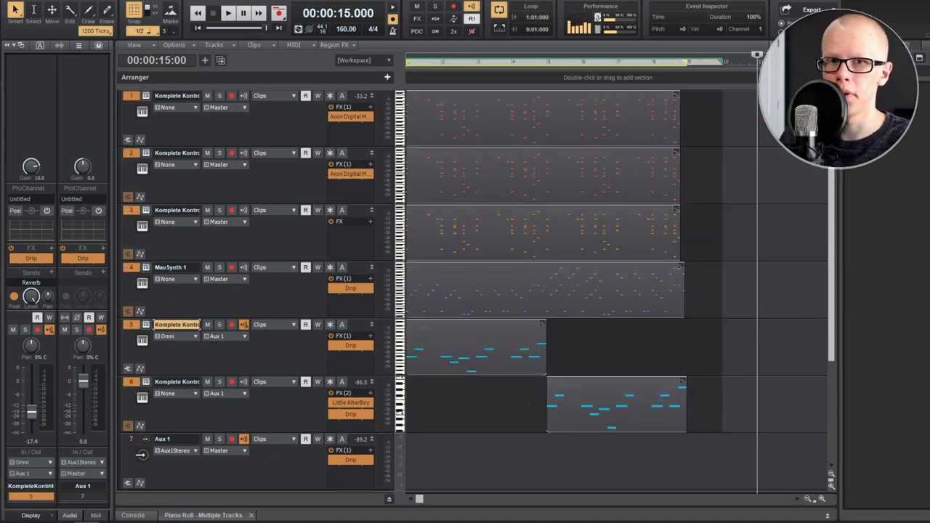
key(alt+3)
drag(449, 161, 403, 240)
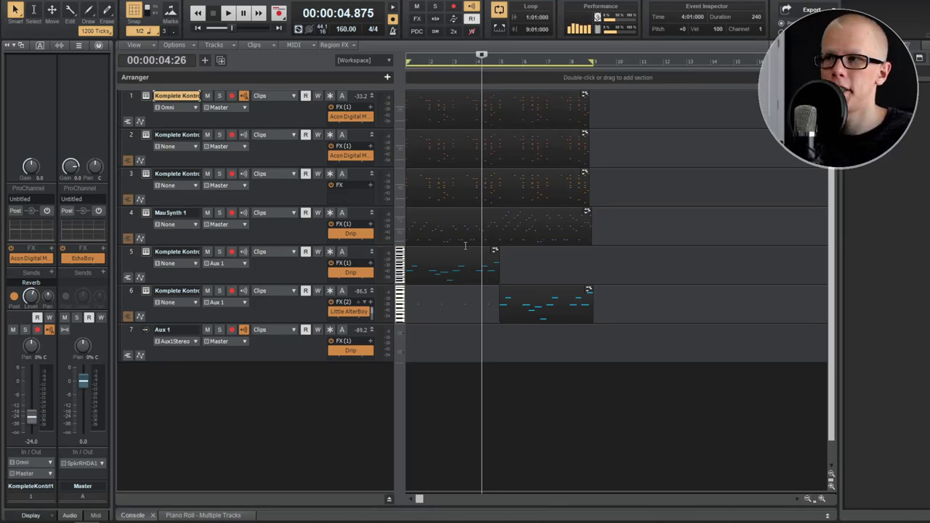
click(732, 387)
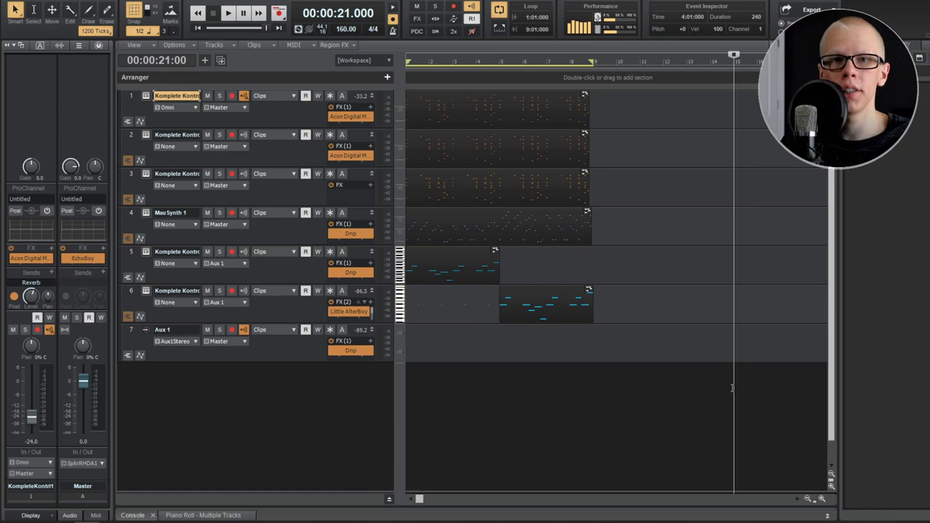
key(ctrl+a)
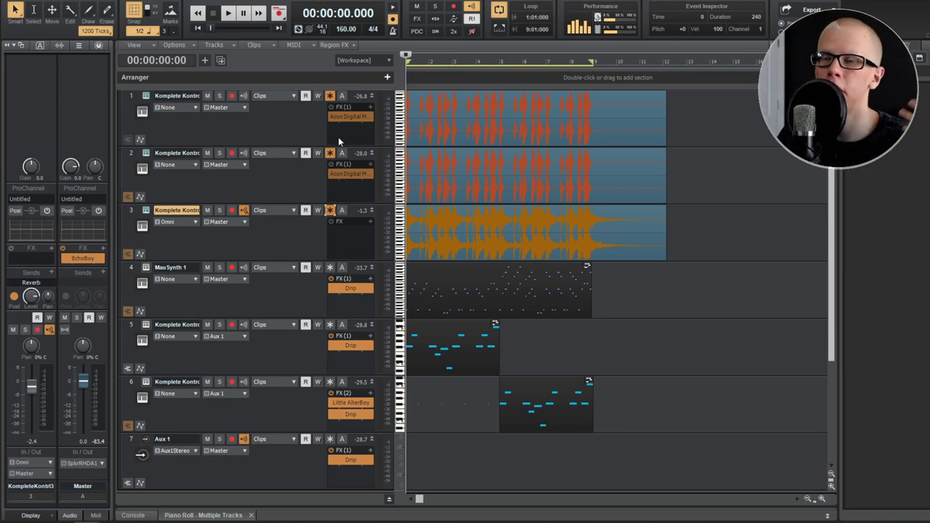
Unfreeze track 2, audition the project twice, then unfreeze track 3 with Ctrl+Z.
click(330, 153)
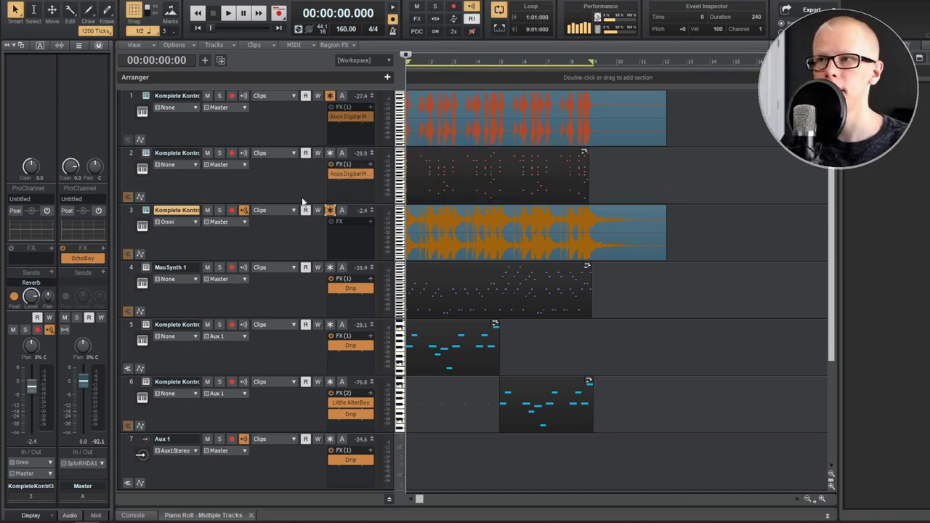
key(space)
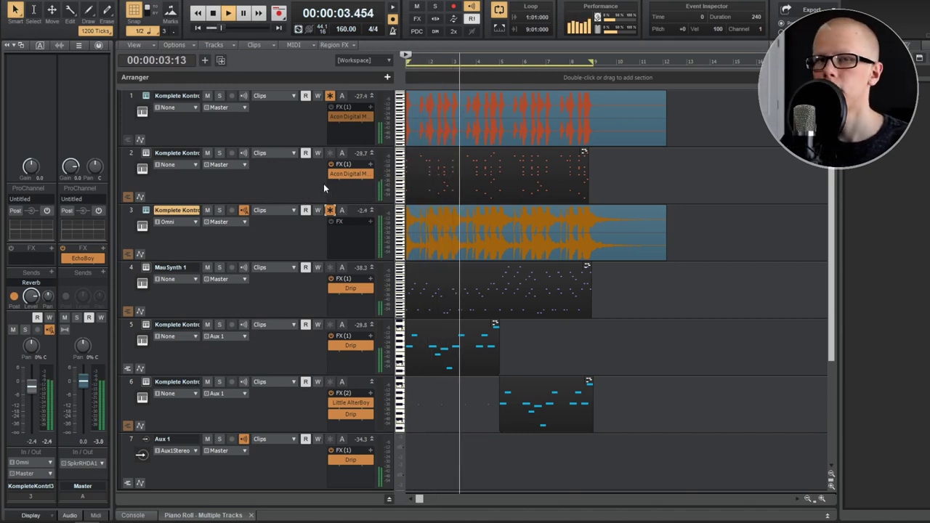
key(space)
key(ctrl+a)
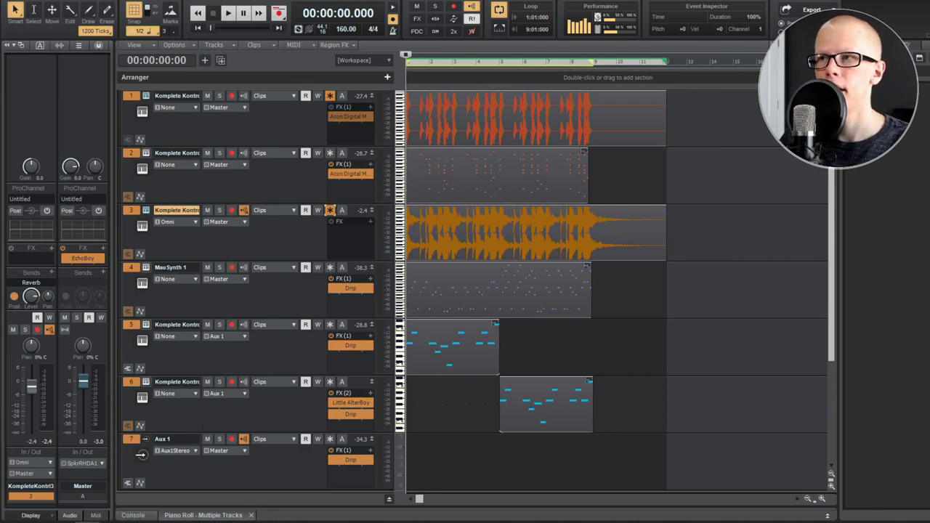
key(space)
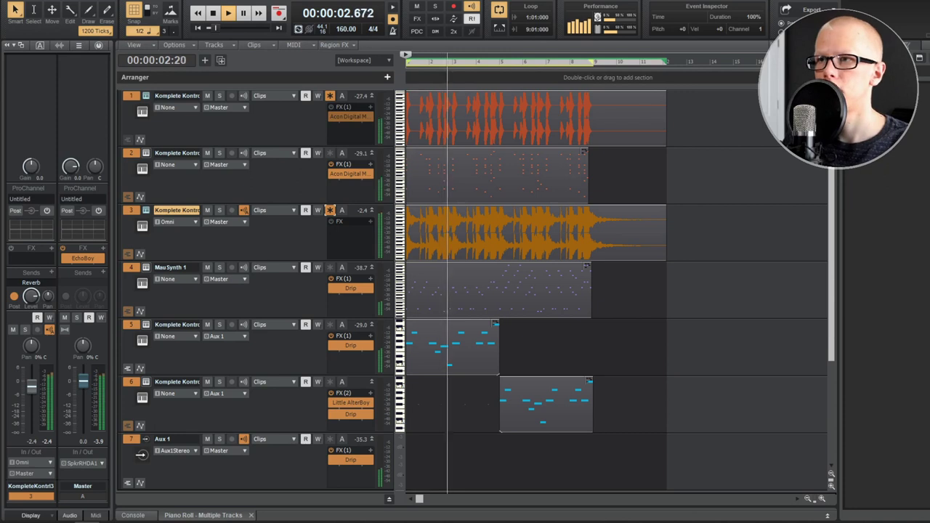
key(space)
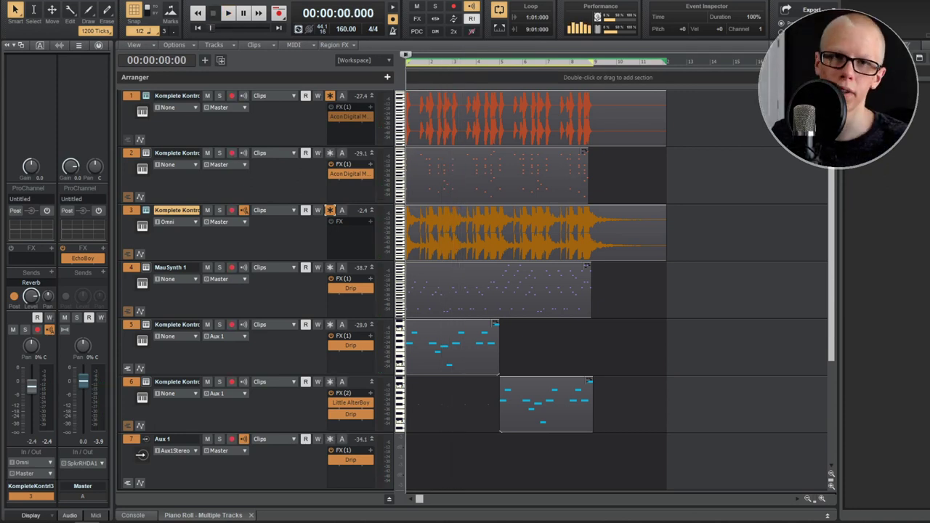
key(ctrl+z)
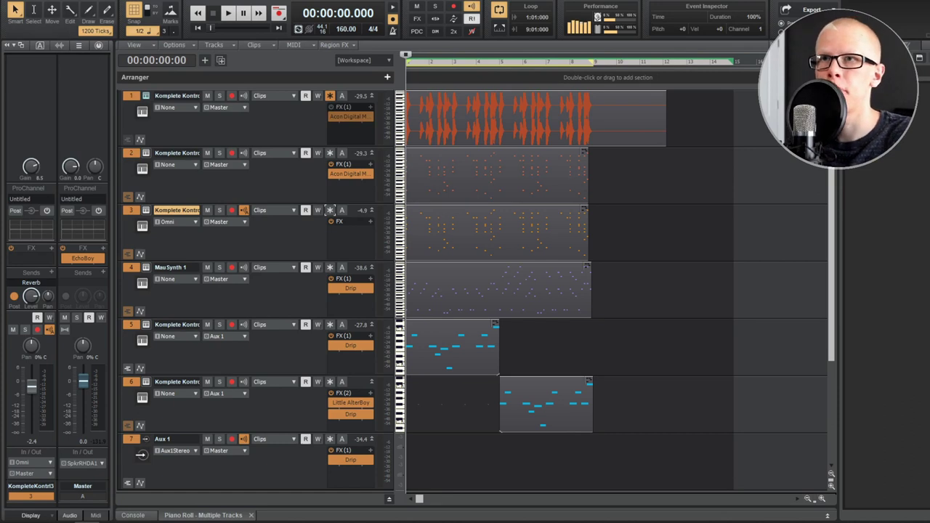
Apply Process > Transpose to the selection and check its shortcut in Preferences.
click(102, 0)
click(118, 40)
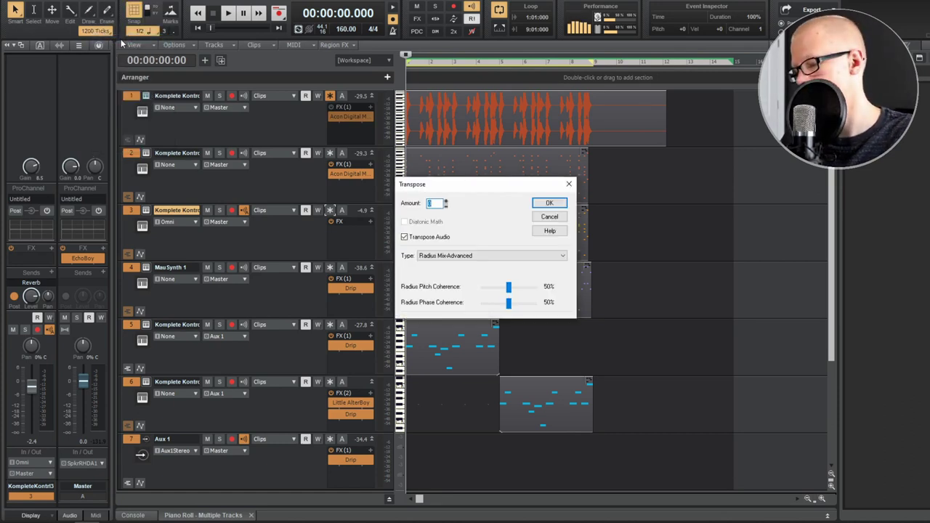
key(Return)
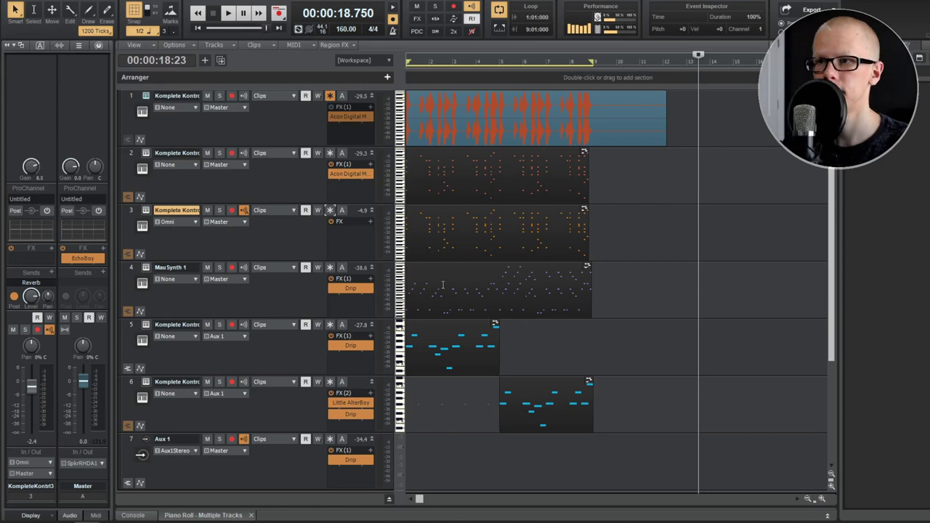
key(p)
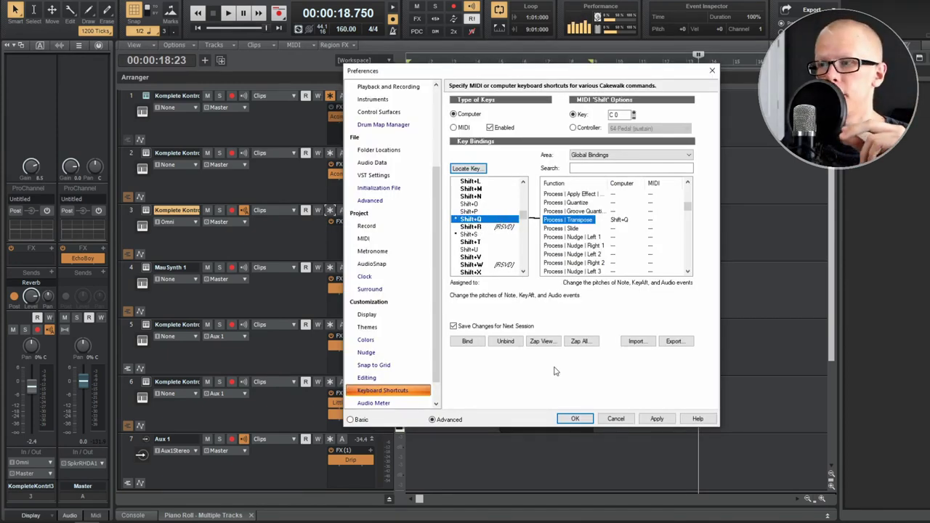
click(574, 419)
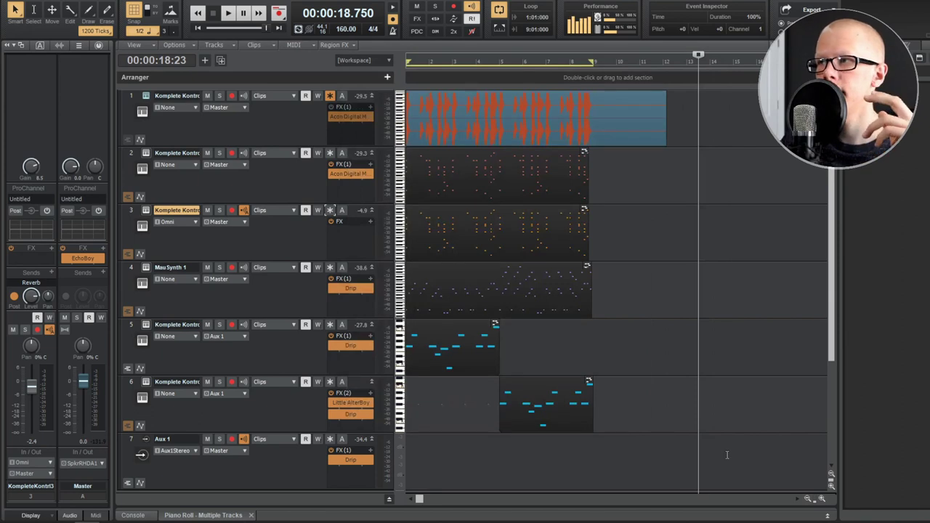
Select all clips and transpose them, including track 1's audio, via the Transpose shortcut.
key(ctrl+a)
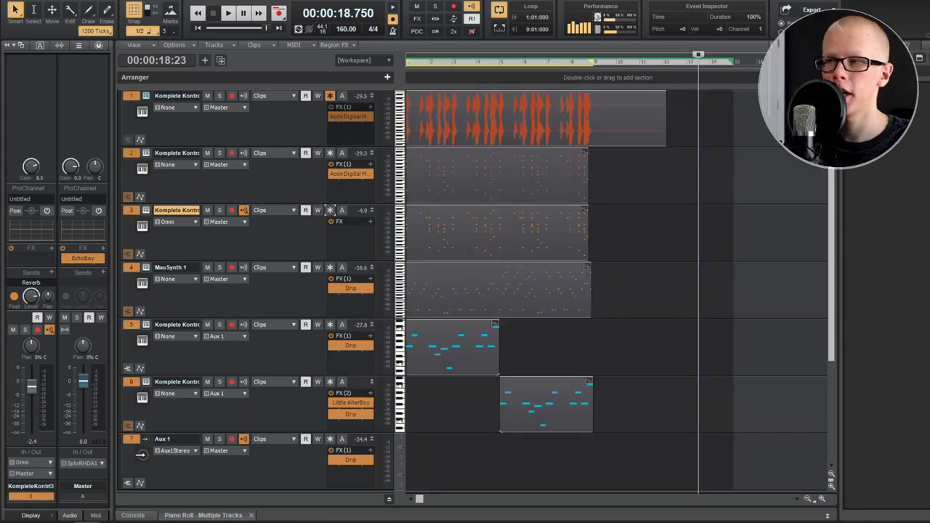
key(shift+t)
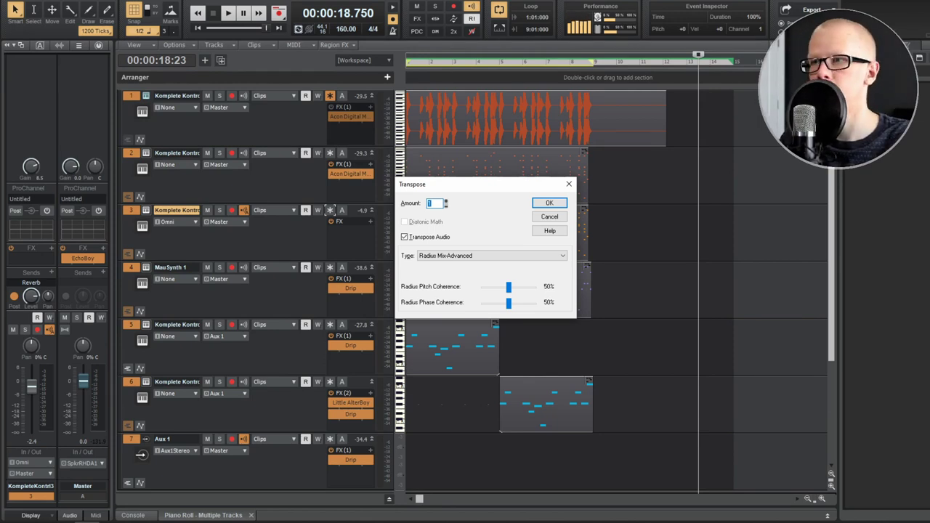
key(Return)
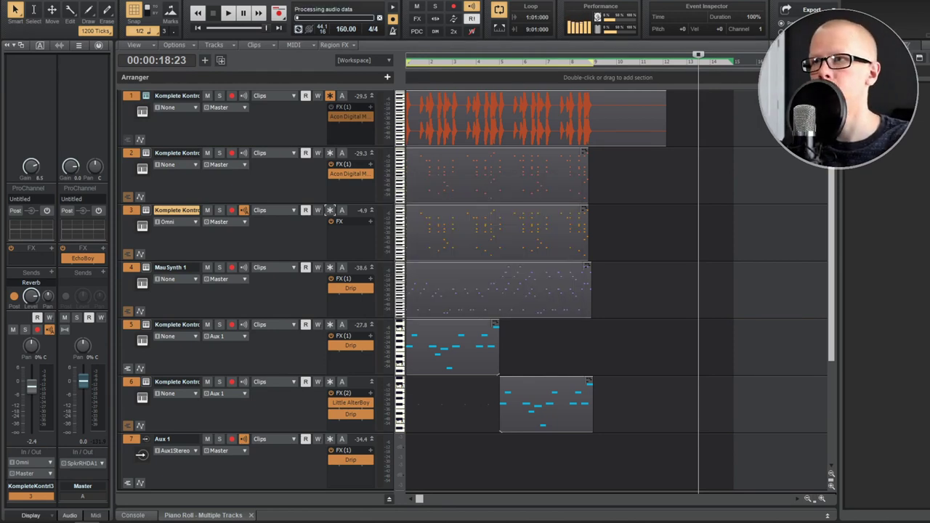